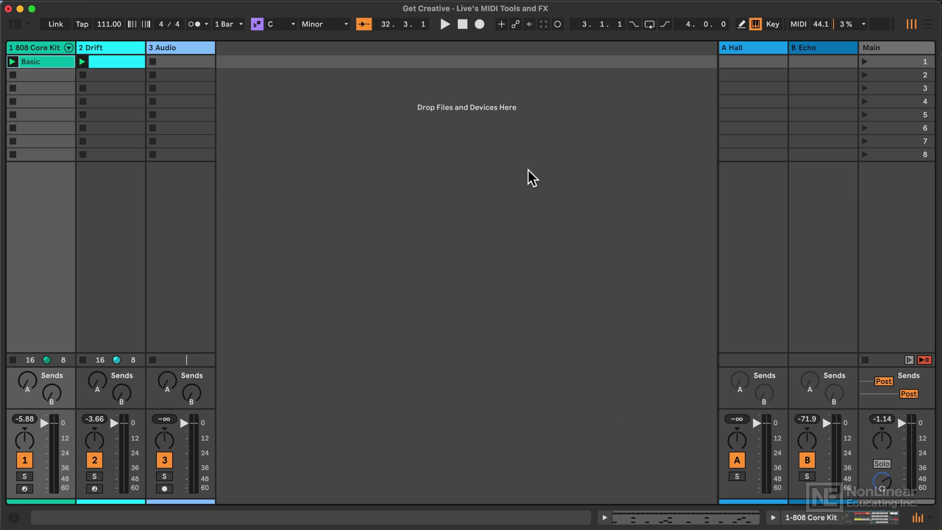
Step: Stop playback so the song position returns to 1.1.1
left_click(462, 25)
Step: Open the Basic clip's notes, toggle the detail view off and on, then show the 808 Core Kit chain
double_click(42, 59)
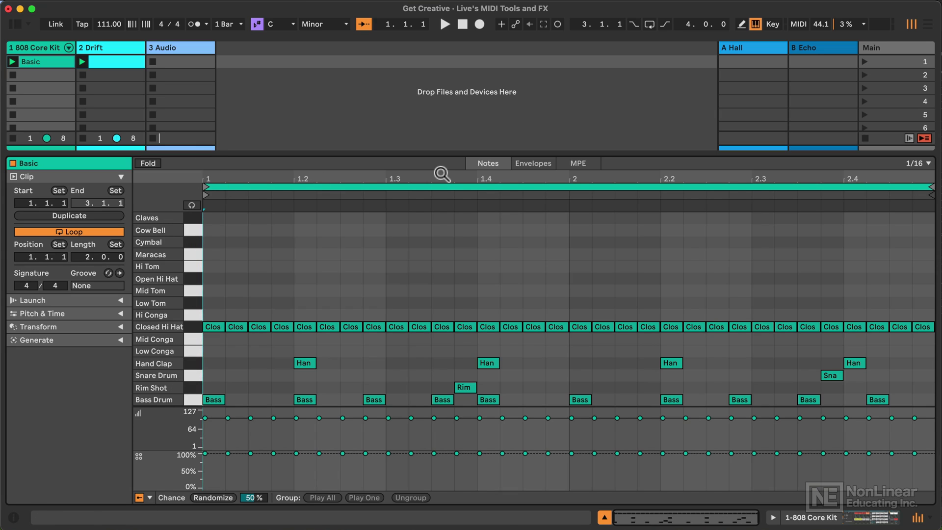
left_click(604, 516)
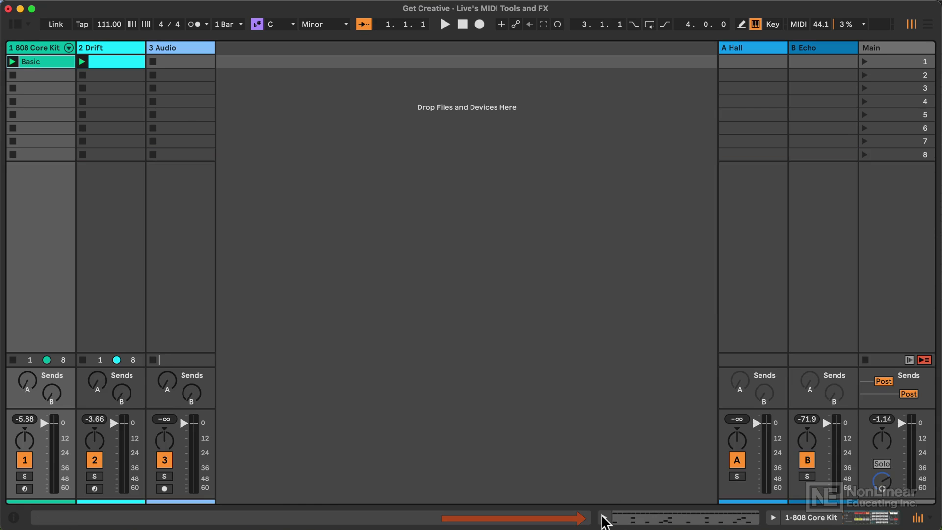
left_click(604, 518)
left_click(604, 517)
left_click(604, 517)
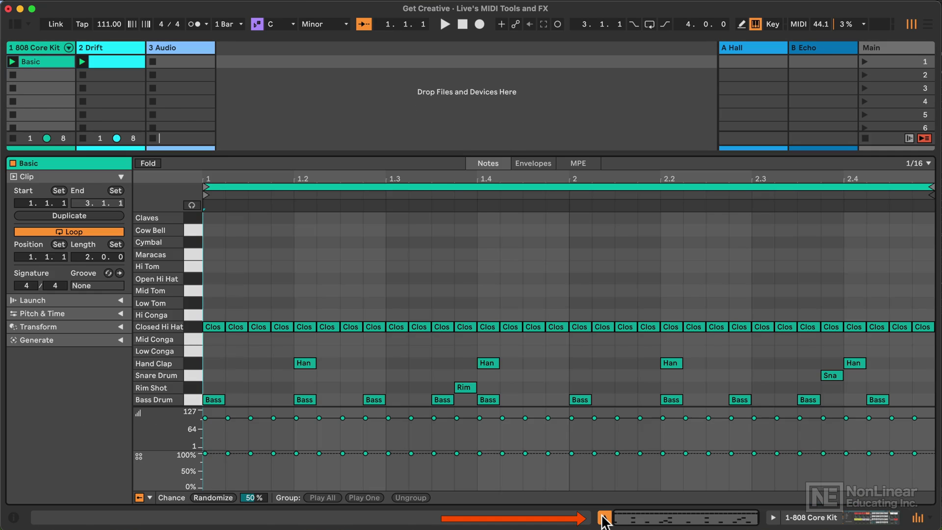
left_click(774, 519)
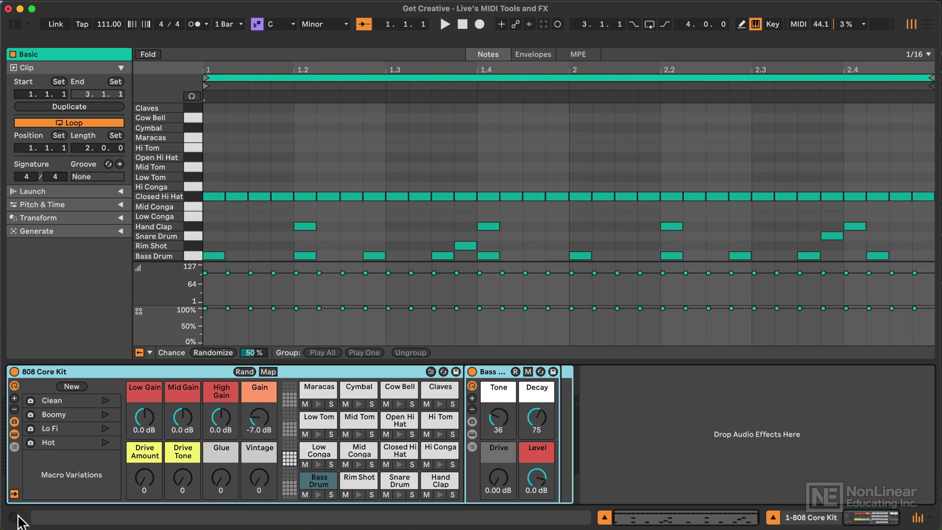
Step: Toggle the Info View on and off, then return to Clip View with the session grid above
left_click(12, 518)
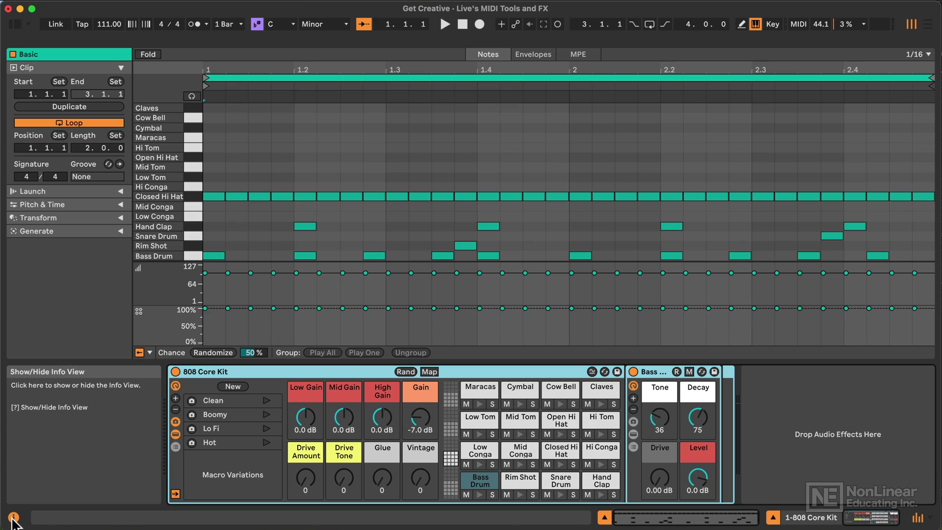
left_click(12, 519)
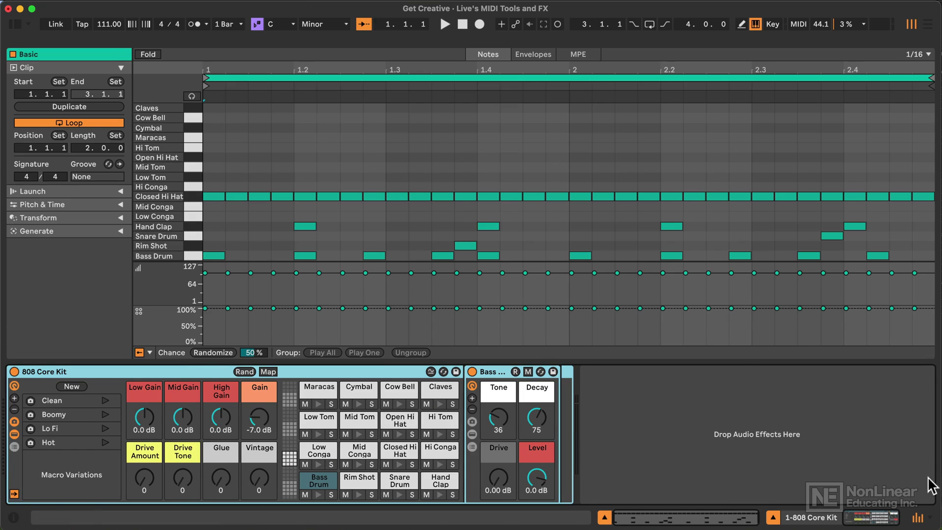
left_click(774, 517)
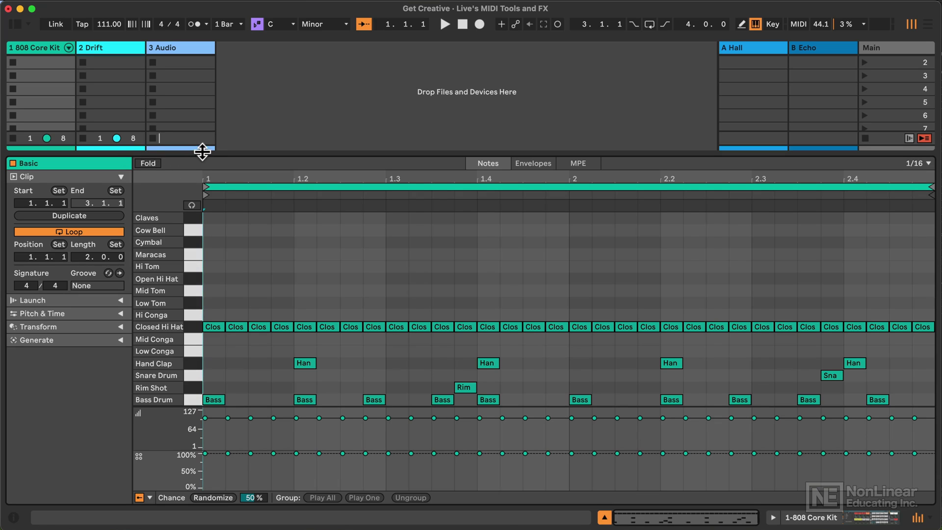
Step: Enlarge the session area for the mixer and widen the Clip panel until its tabs appear
left_click_drag(201, 154, 195, 314)
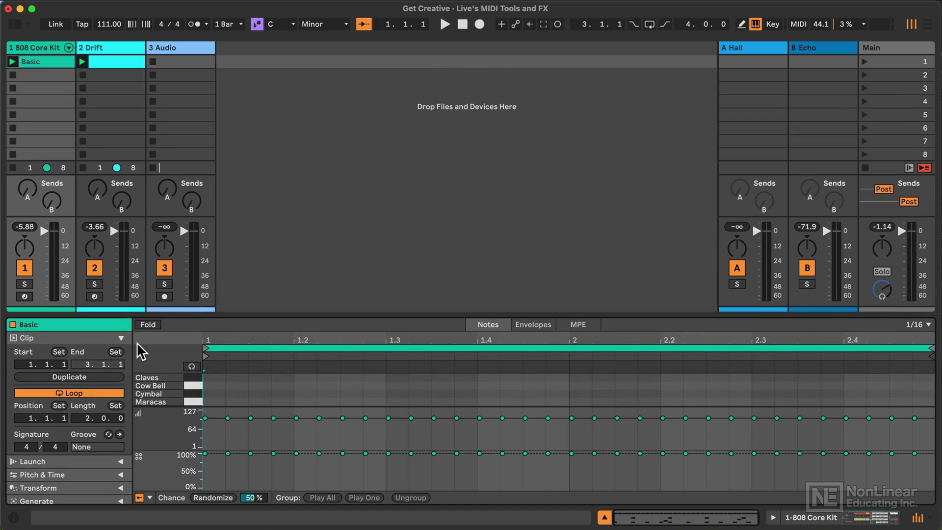
left_click_drag(132, 345, 212, 344)
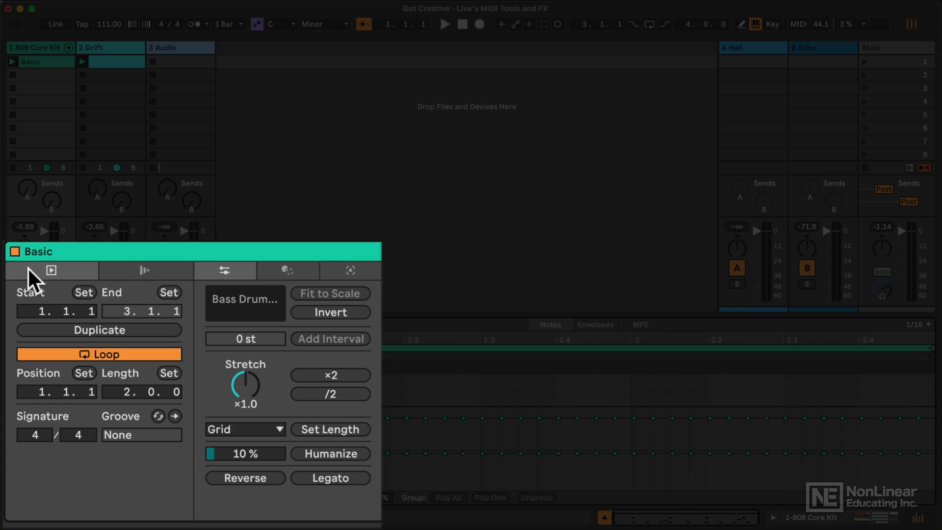
Step: Browse Launch, Clip and Arpeggiate, ending on Rhythm: Bass Drum, 8 steps, pattern 14, density 4
left_click(145, 270)
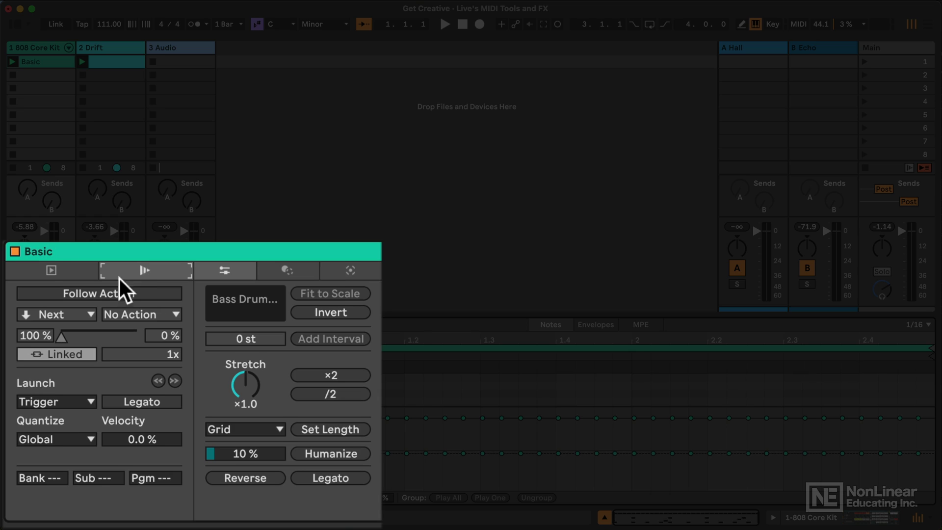
left_click(58, 269)
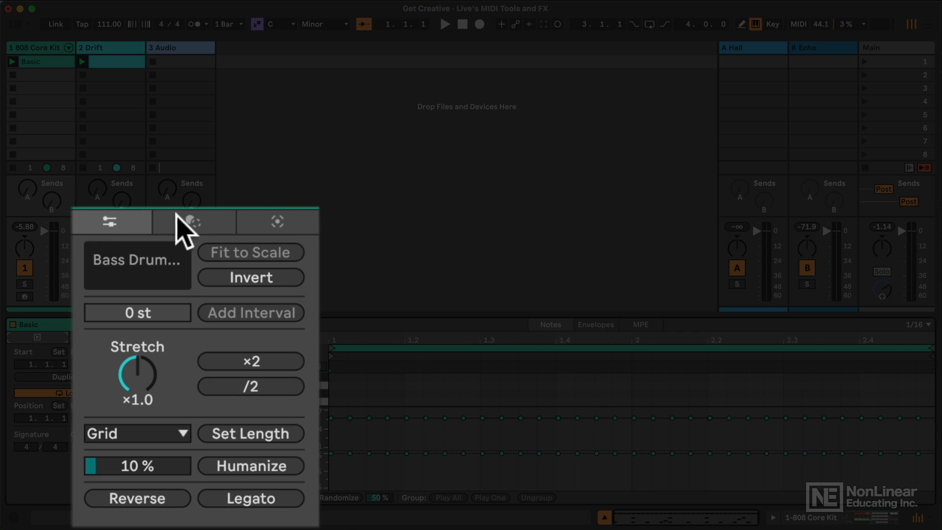
left_click(187, 221)
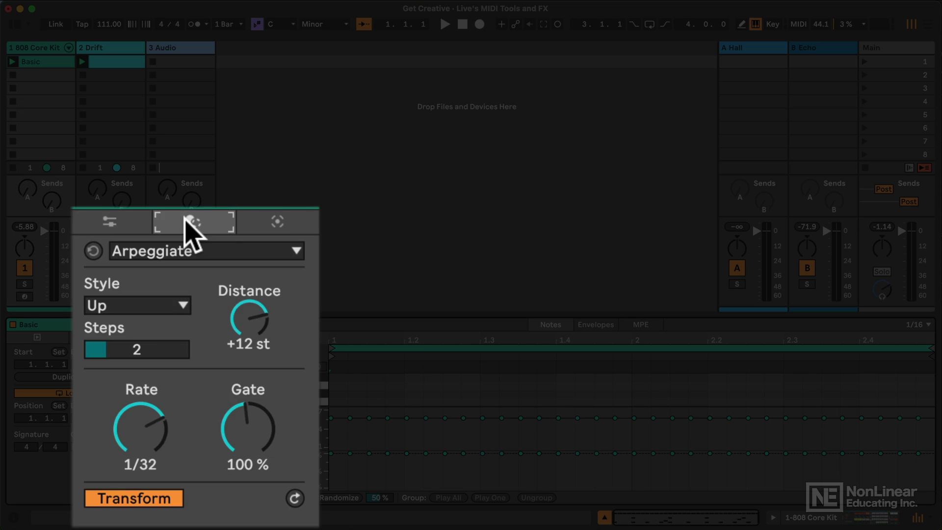
left_click(276, 231)
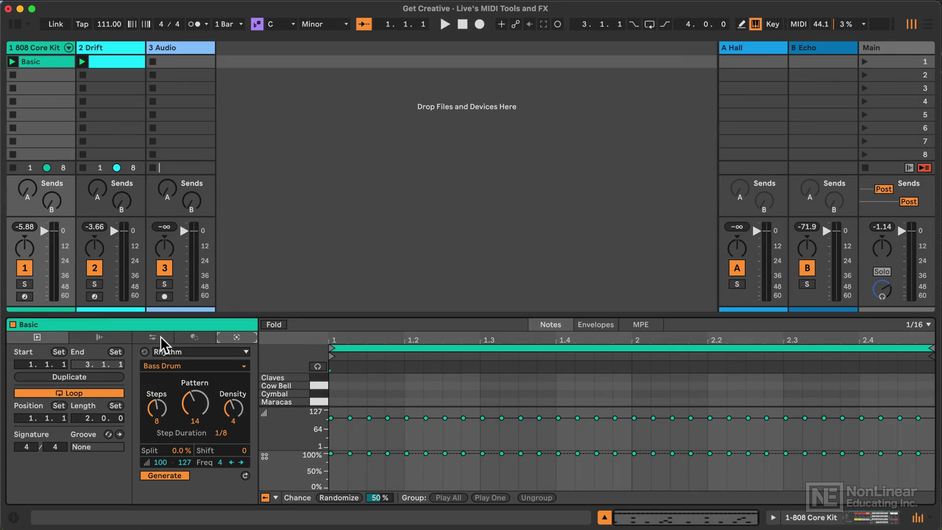
Step: Return to the transform tools and cycle the editor through Envelopes, MPE and Notes, ending on Envelopes
left_click(161, 338)
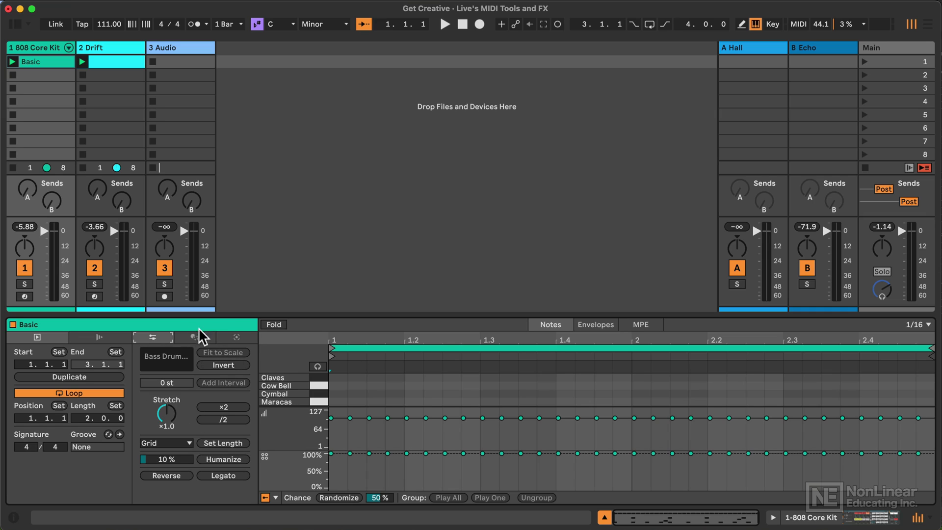
left_click(596, 324)
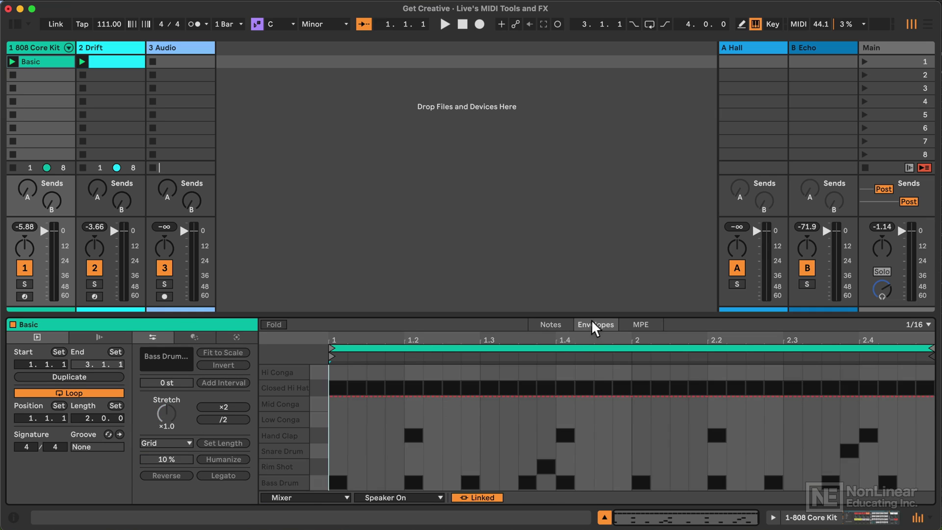
left_click(638, 325)
left_click(589, 326)
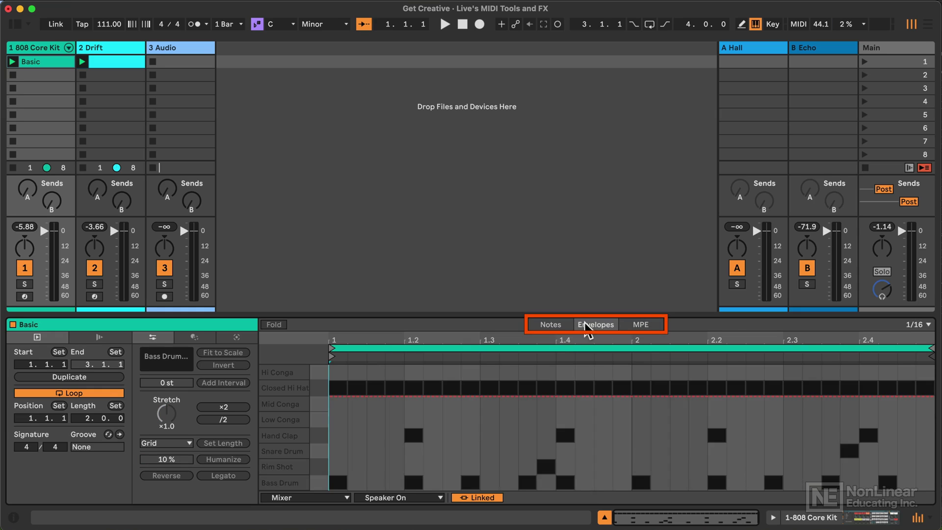
left_click(548, 326)
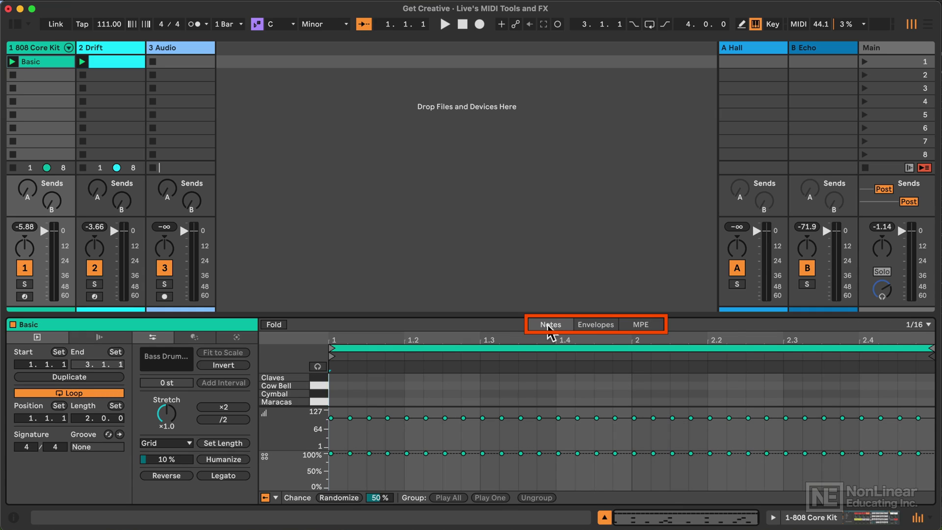
left_click(583, 324)
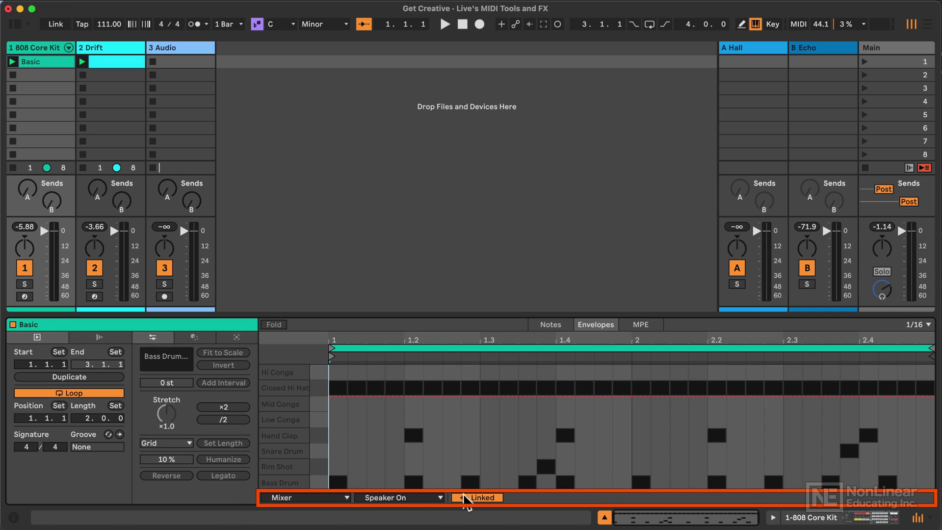
Step: Switch the envelope to Unlinked and back to Linked, then show the MPE lanes with Slide
left_click(466, 497)
left_click(467, 498)
left_click(640, 325)
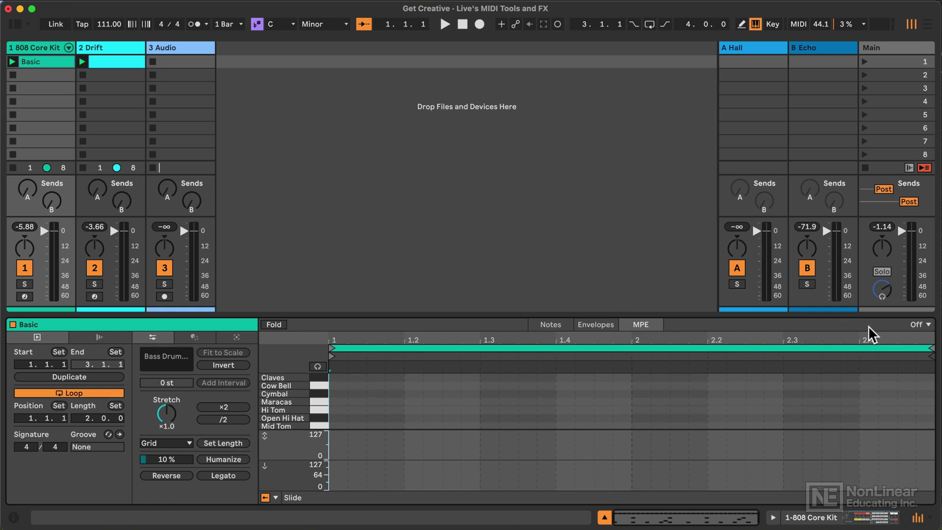
Step: Fix the editor grid at 1/16 and return to the Notes view with velocity and chance lanes
left_click(917, 324)
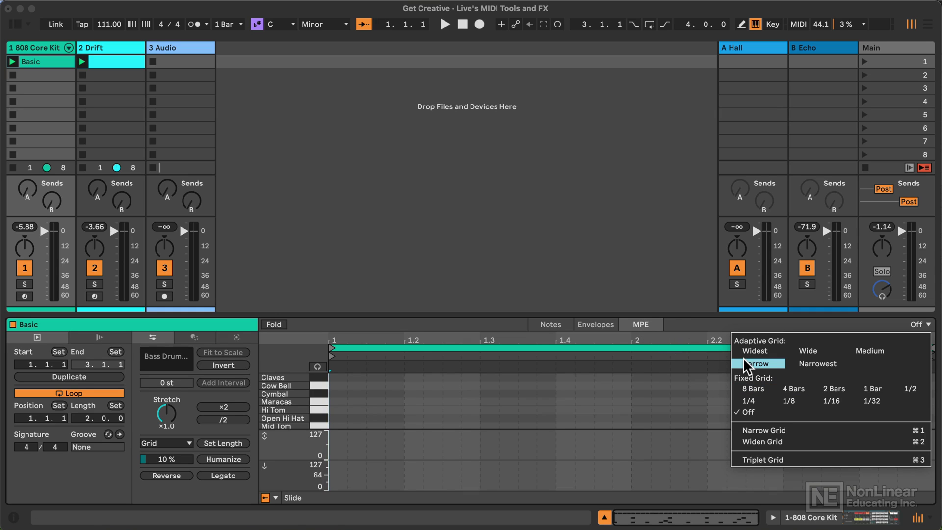
left_click(821, 397)
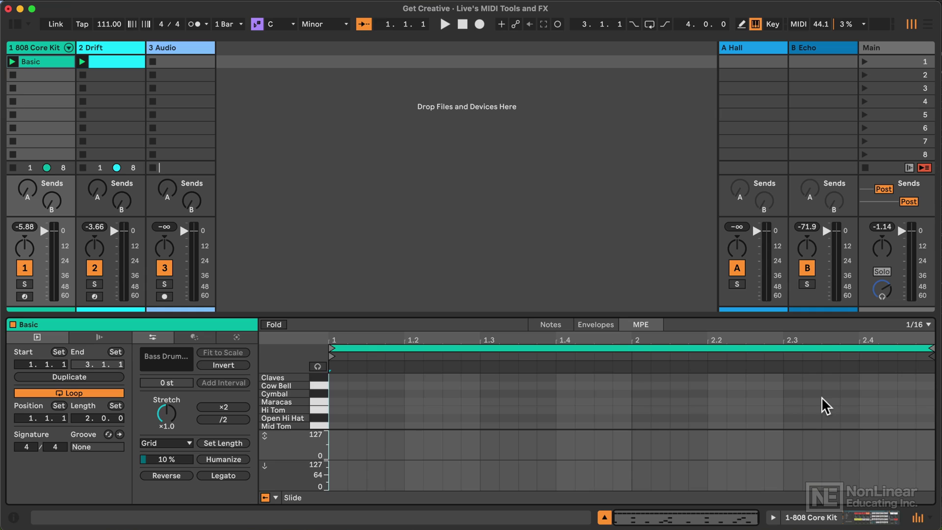
left_click(552, 323)
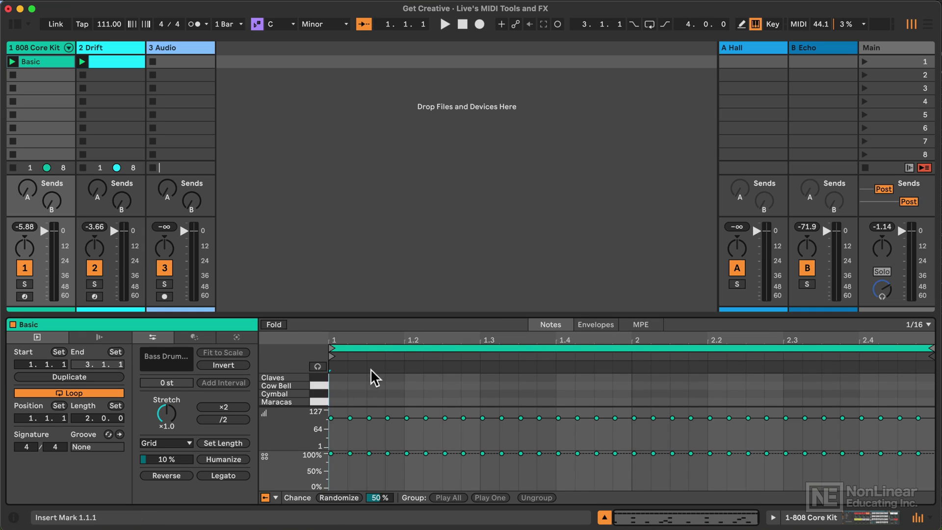
Step: Collapse and reopen the note lanes, then hide the chance lane and the velocity lane in turn
left_click(266, 497)
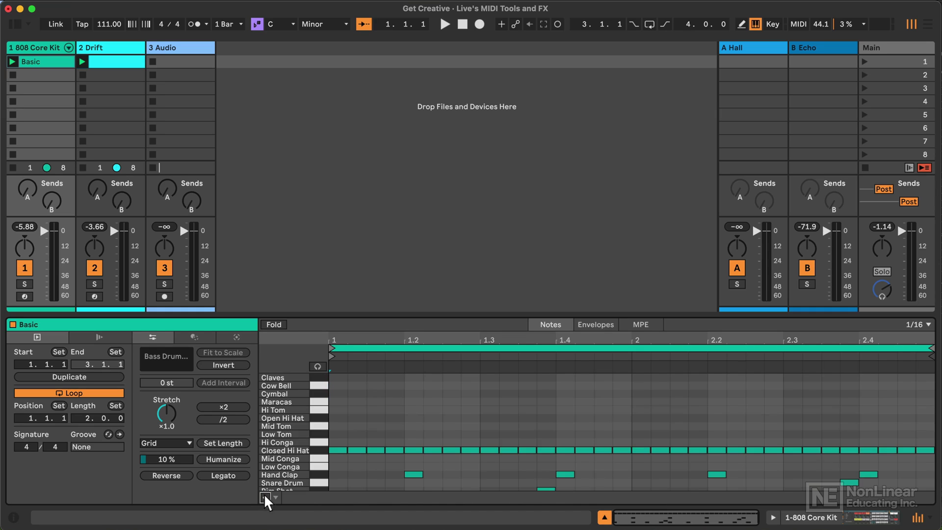
left_click(265, 496)
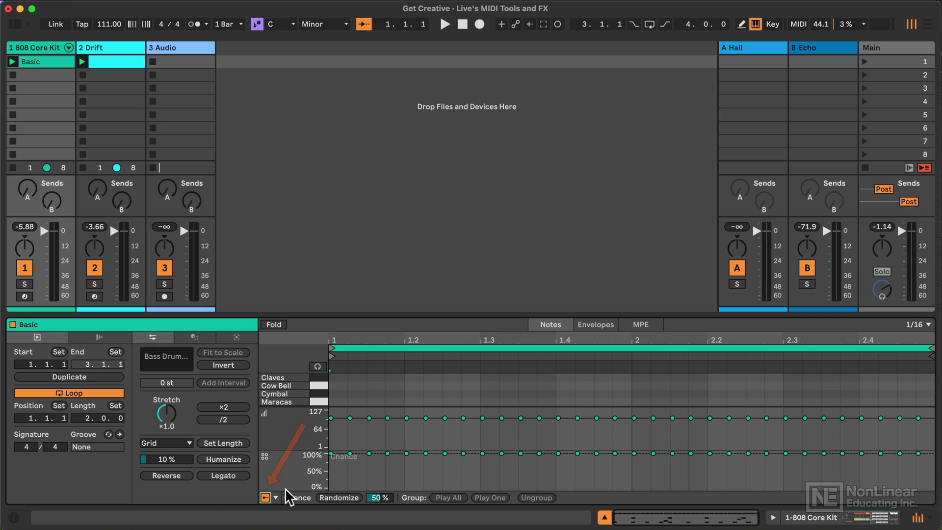
left_click(275, 496)
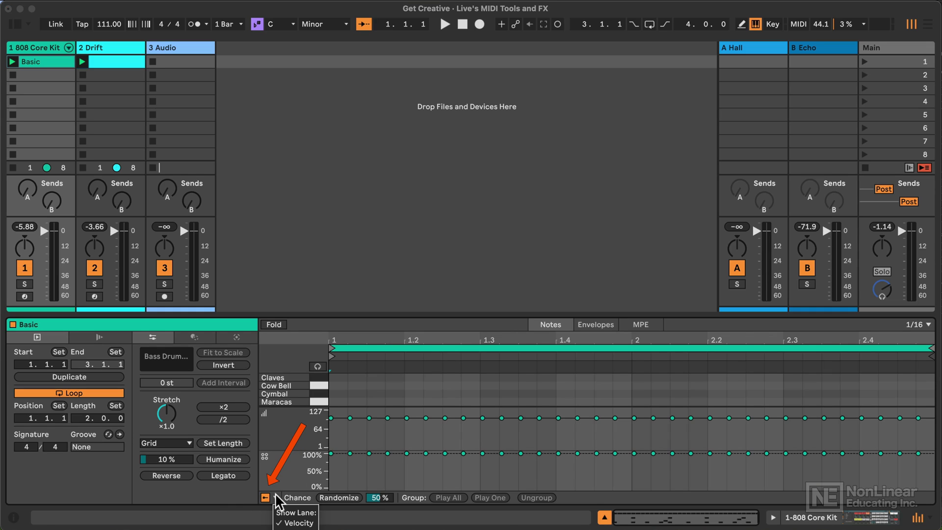
left_click(285, 524)
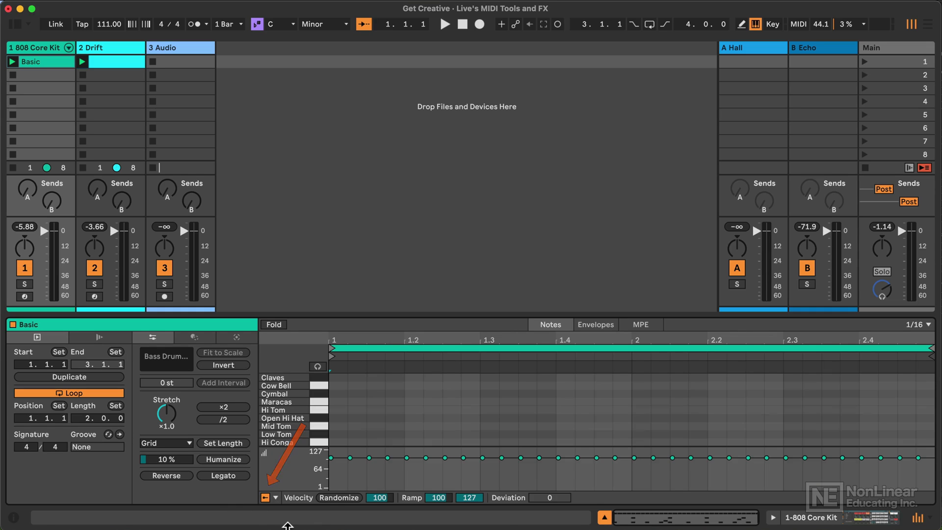
left_click(275, 496)
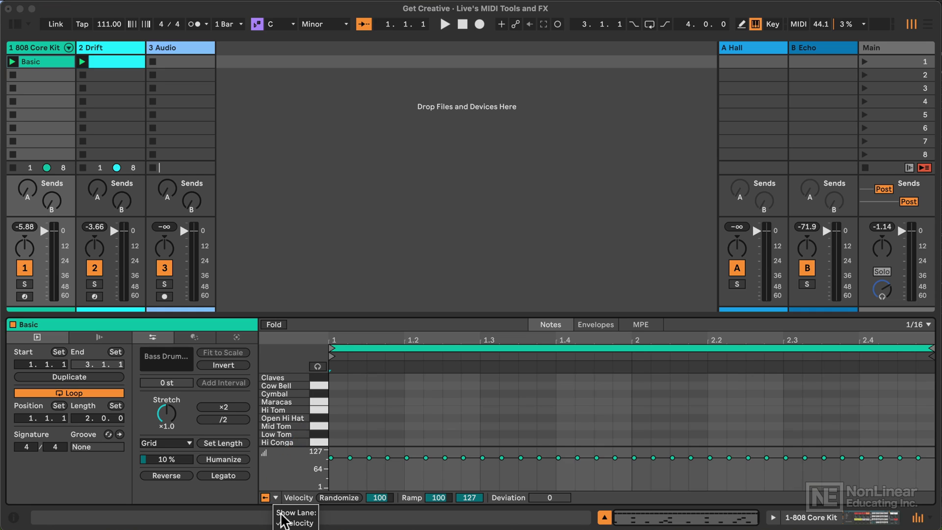
left_click(285, 524)
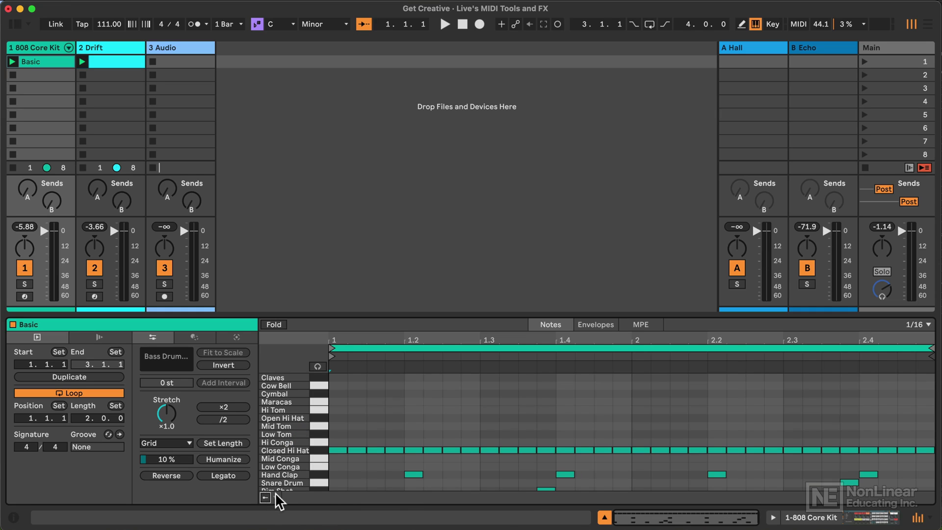
Step: Restore velocity, add the chance lane back, then hide velocity so only Chance remains
left_click(270, 494)
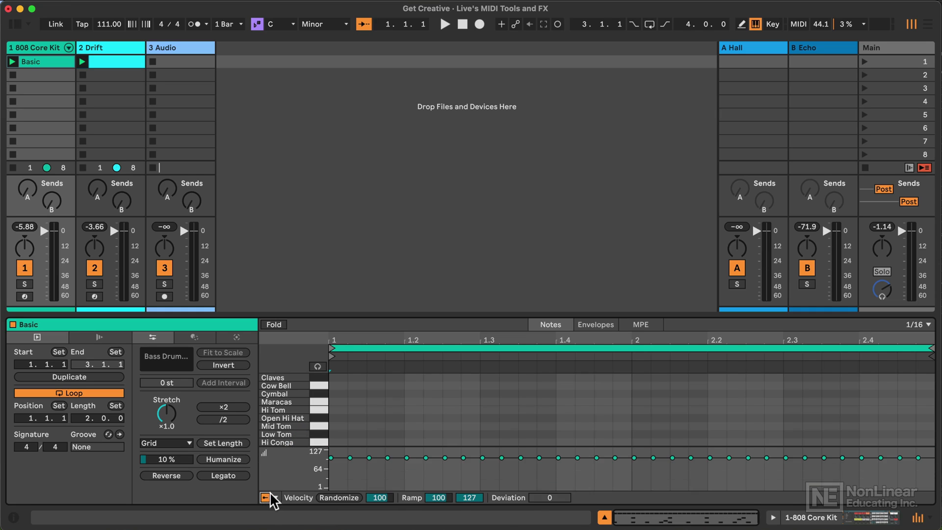
left_click(276, 495)
left_click(279, 516)
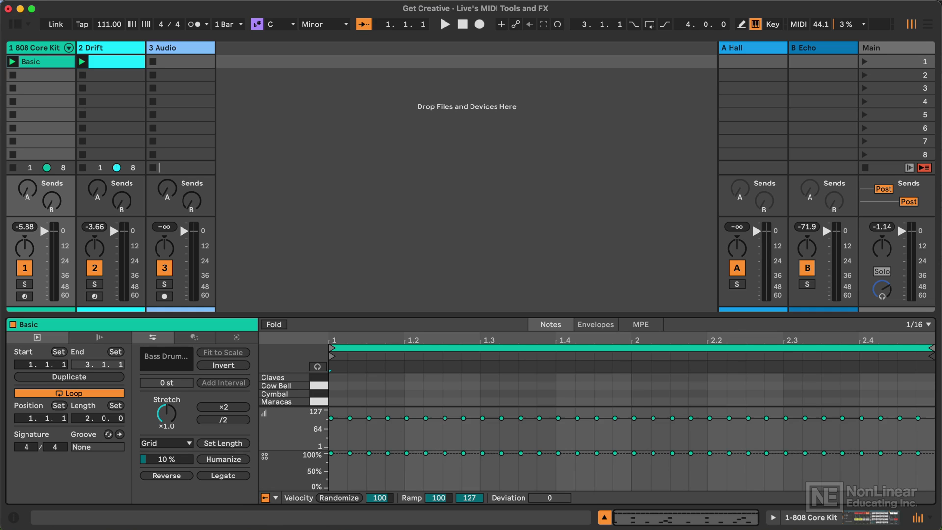
left_click(276, 496)
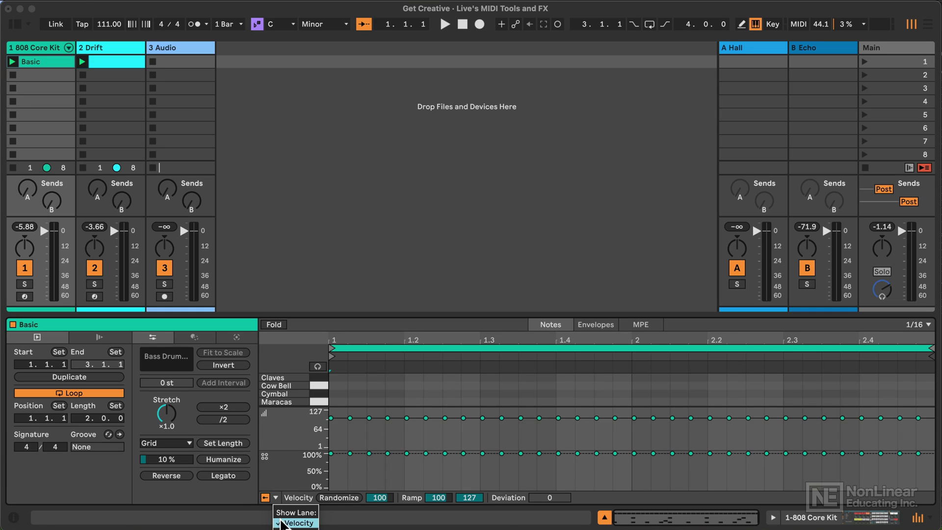
left_click(281, 523)
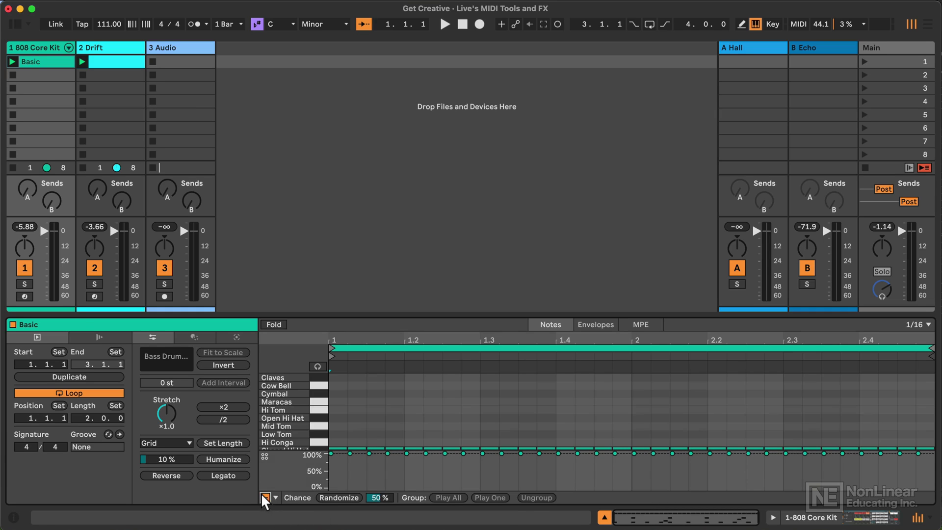